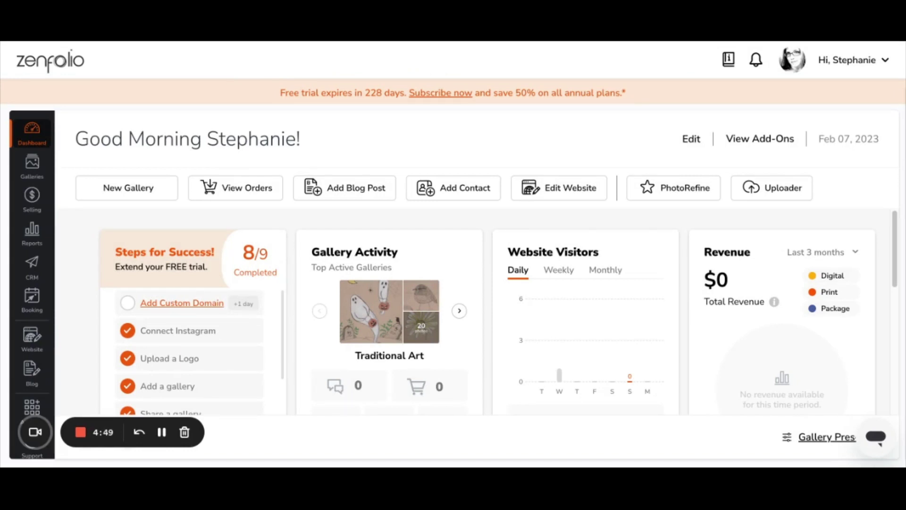
Step: Start a new price list in the Selling section using the Portrait shoot type without a sub-category
{"action": "left_click", "coordinate": [34, 201]}
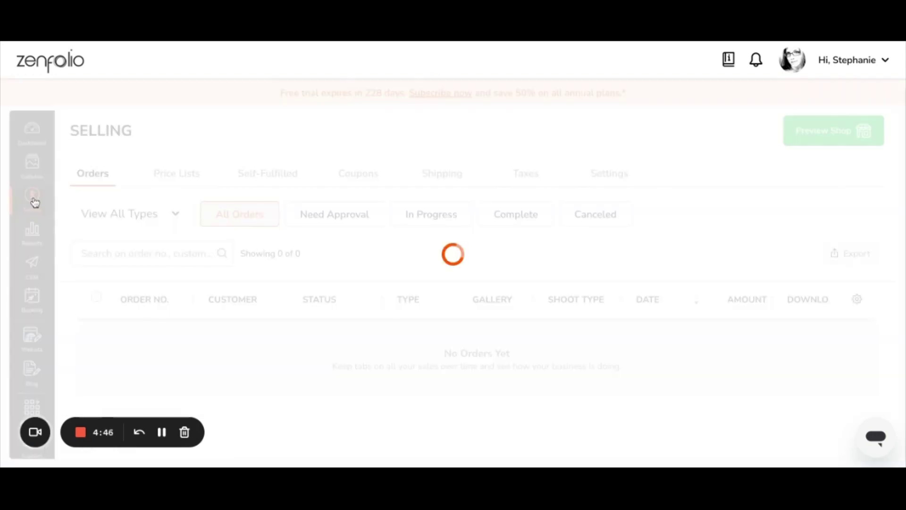
{"action": "left_click", "coordinate": [186, 179]}
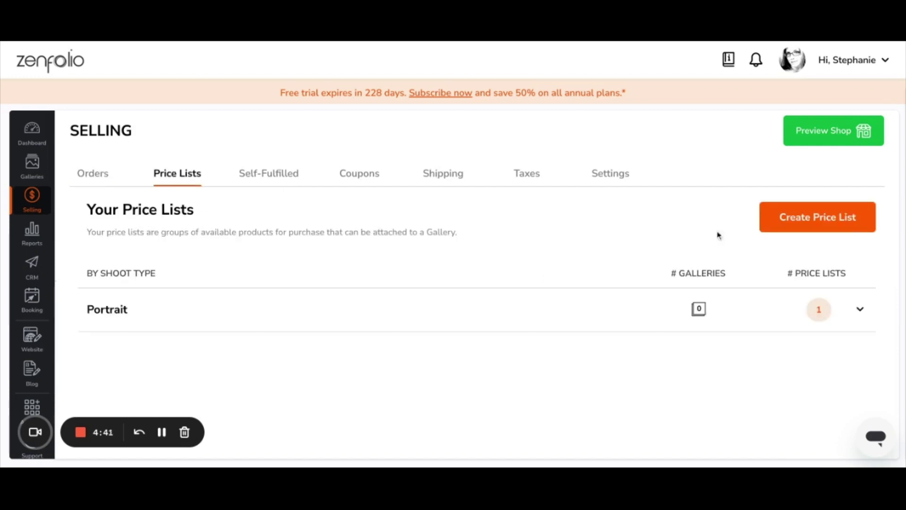
{"action": "left_click", "coordinate": [848, 227]}
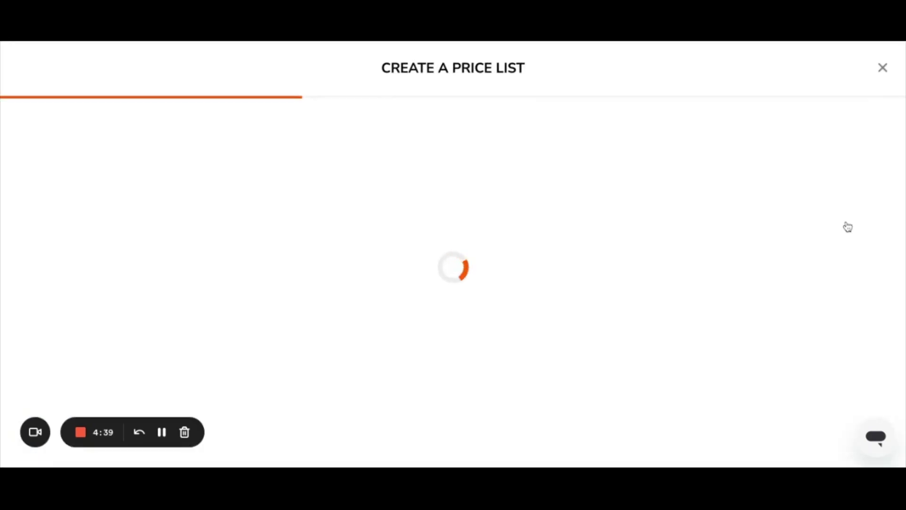
{"action": "left_click", "coordinate": [470, 268]}
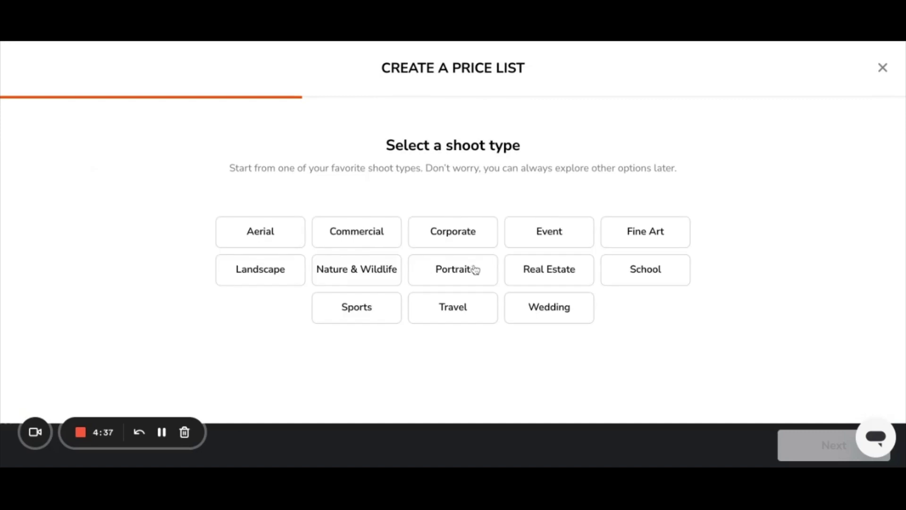
{"action": "left_click", "coordinate": [461, 268]}
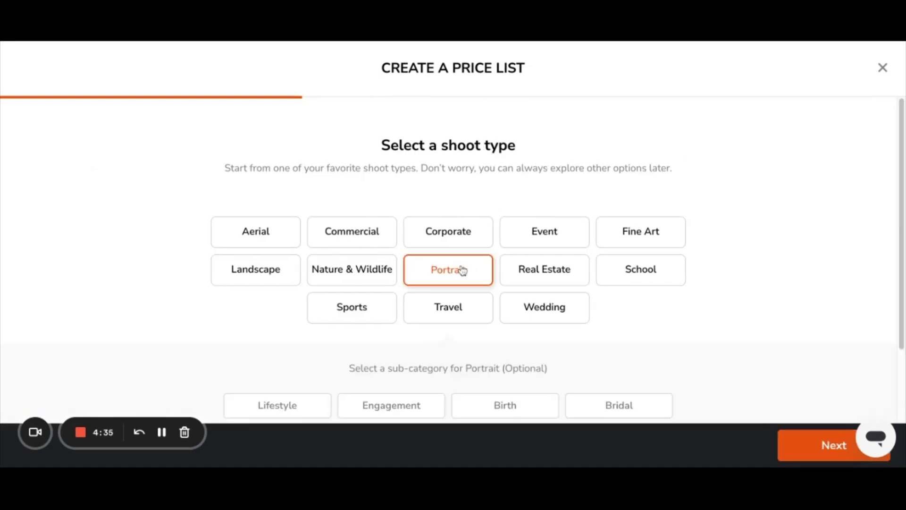
{"action": "scroll", "coordinate": [779, 286], "scroll_direction": "down", "scroll_amount": 2}
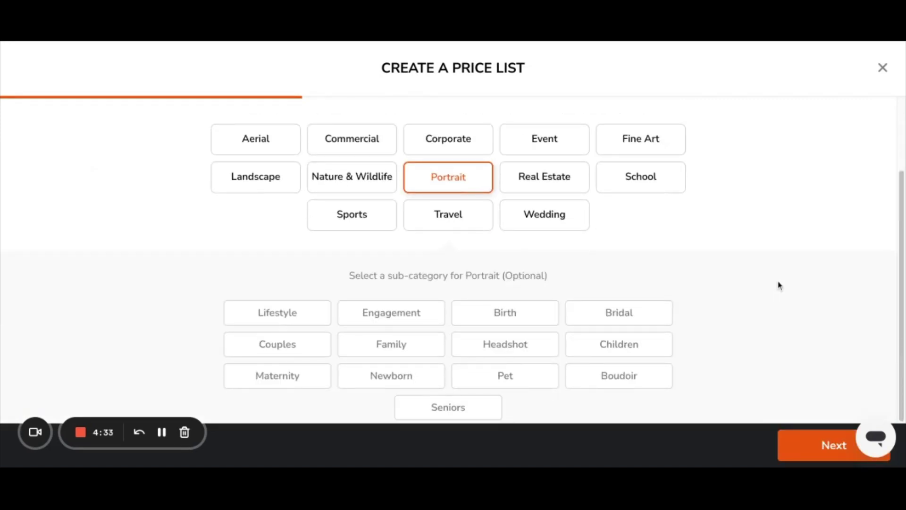
{"action": "left_click", "coordinate": [822, 452]}
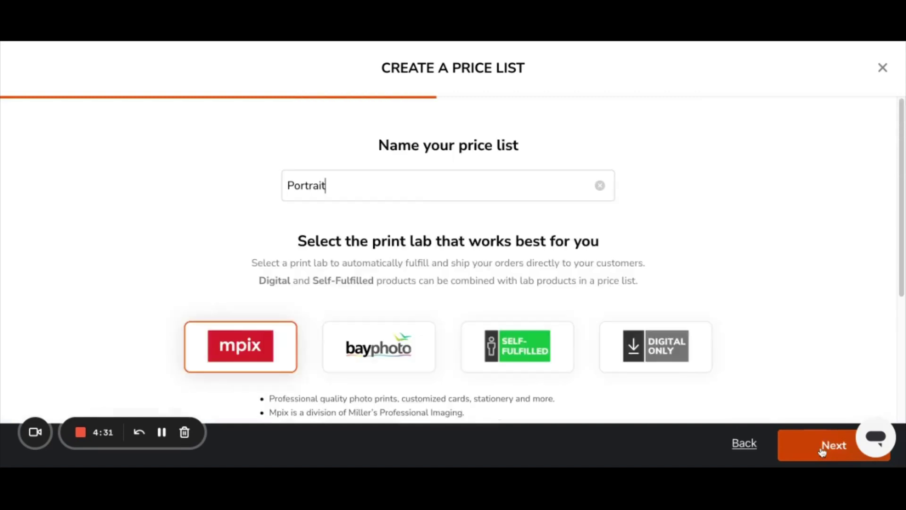
Step: Name the price list "My Portrait Price List" and create it with the Mpix lab and Commonly Sold Products
{"action": "left_click", "coordinate": [600, 186]}
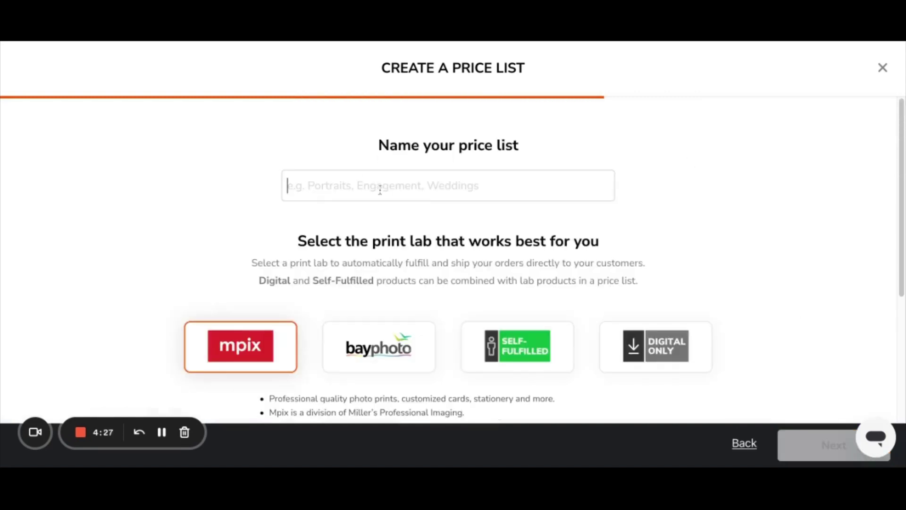
{"action": "type", "text": "My Portrait Price List"}
{"action": "scroll", "coordinate": [239, 239], "scroll_direction": "down", "scroll_amount": 1}
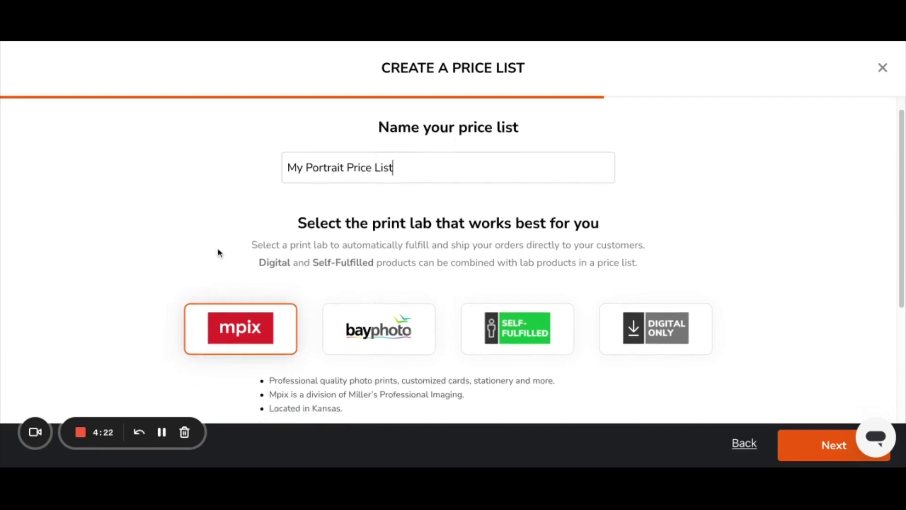
{"action": "scroll", "coordinate": [199, 258], "scroll_direction": "down", "scroll_amount": 1}
{"action": "scroll", "coordinate": [151, 276], "scroll_direction": "down", "scroll_amount": 1}
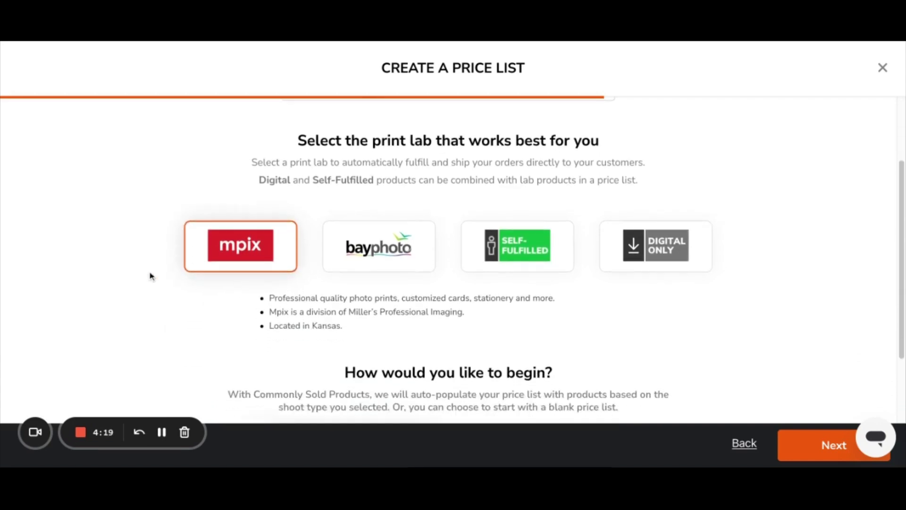
{"action": "scroll", "coordinate": [150, 276], "scroll_direction": "down", "scroll_amount": 2}
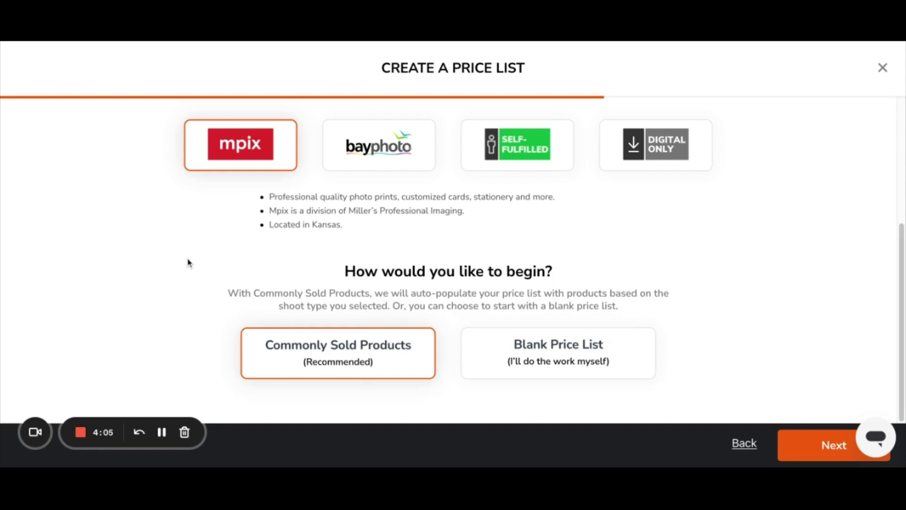
{"action": "left_click", "coordinate": [813, 454]}
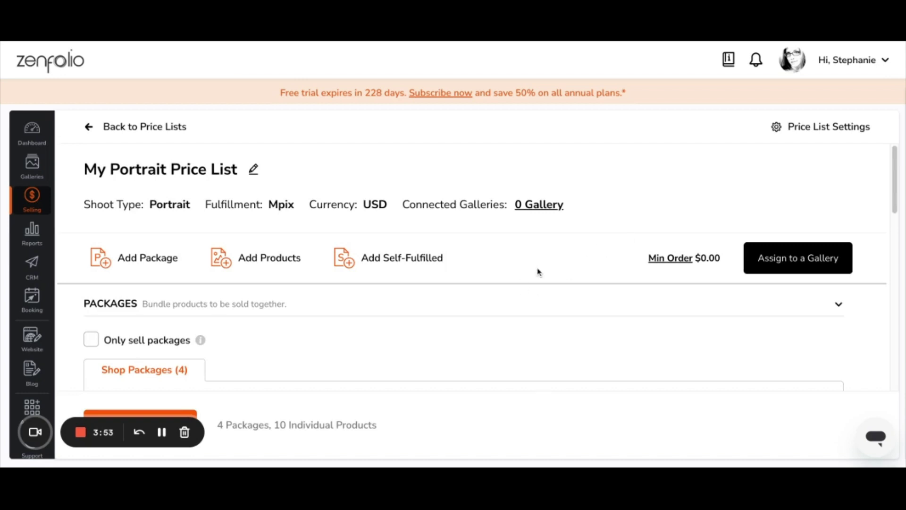
Step: Review the shop packages in the new price list and the actions available for the Bronze package
{"action": "scroll", "coordinate": [524, 286], "scroll_direction": "down", "scroll_amount": 1}
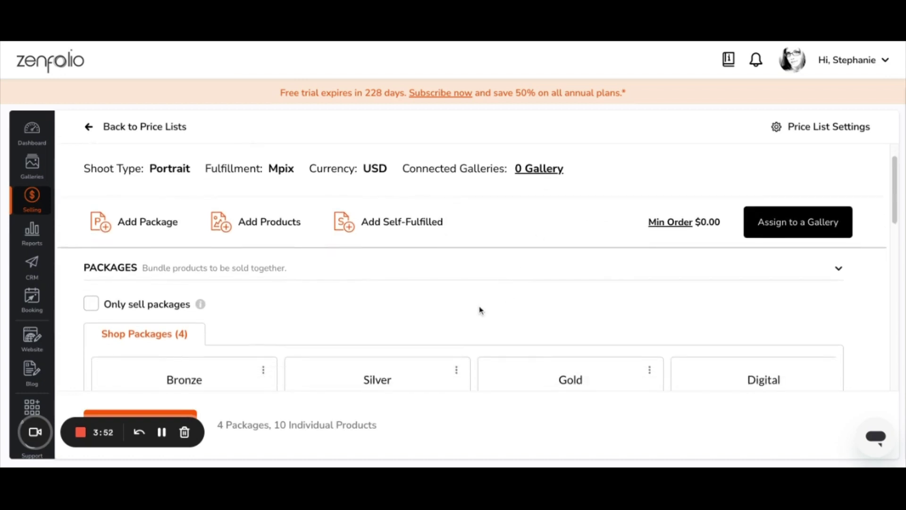
{"action": "scroll", "coordinate": [481, 310], "scroll_direction": "down", "scroll_amount": 1}
{"action": "scroll", "coordinate": [86, 320], "scroll_direction": "down", "scroll_amount": 3}
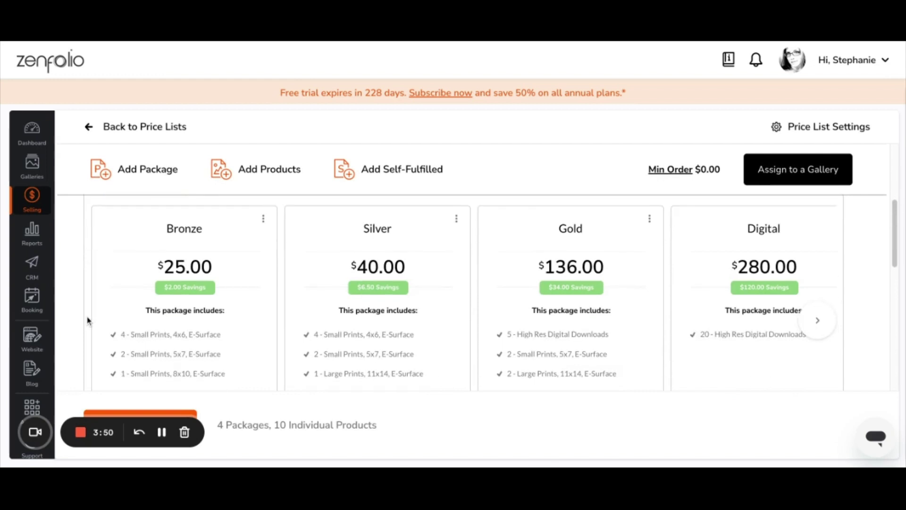
{"action": "left_click", "coordinate": [263, 221]}
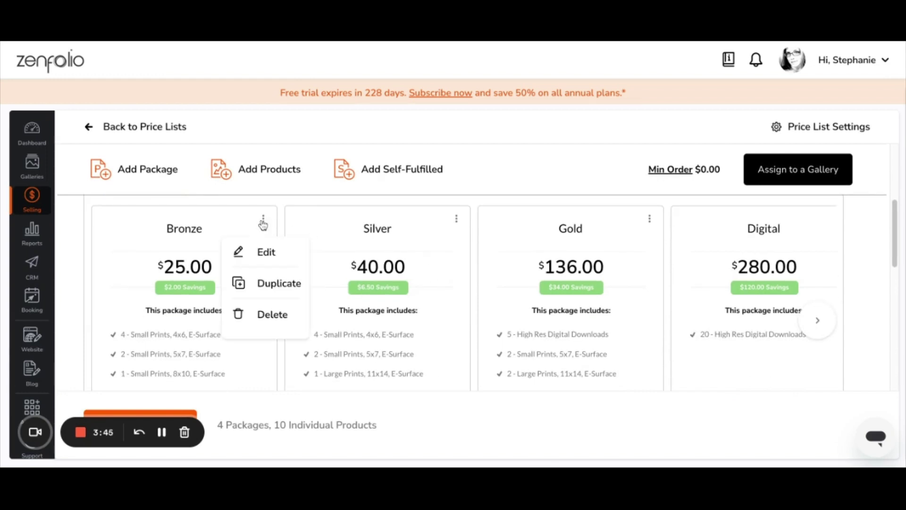
{"action": "left_click", "coordinate": [468, 292]}
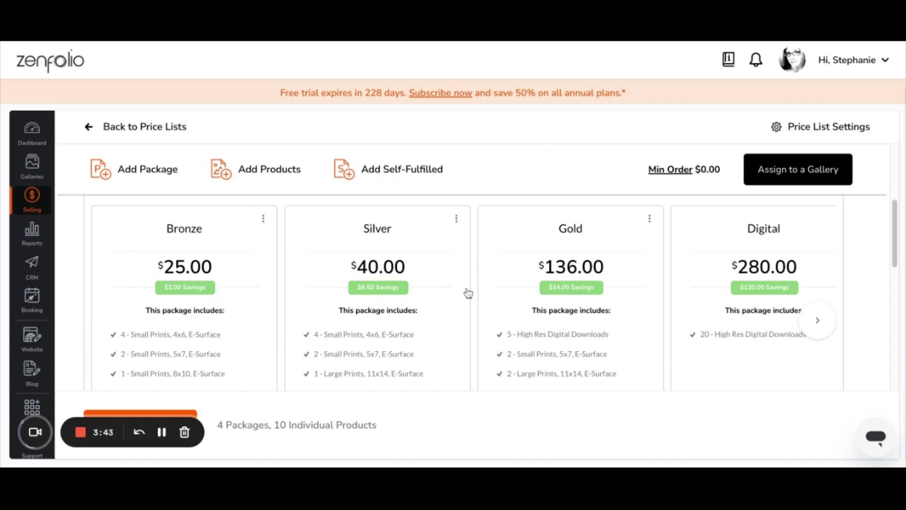
Step: Examine the Smart Pricing and Quick Shop settings and expand Small Prints to inspect its product prices
{"action": "scroll", "coordinate": [468, 293], "scroll_direction": "down", "scroll_amount": 5}
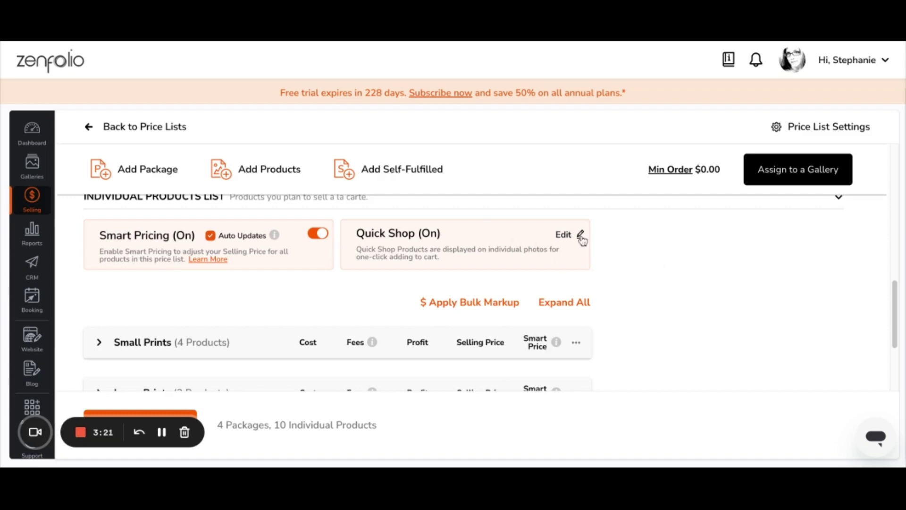
{"action": "scroll", "coordinate": [703, 292], "scroll_direction": "down", "scroll_amount": 3}
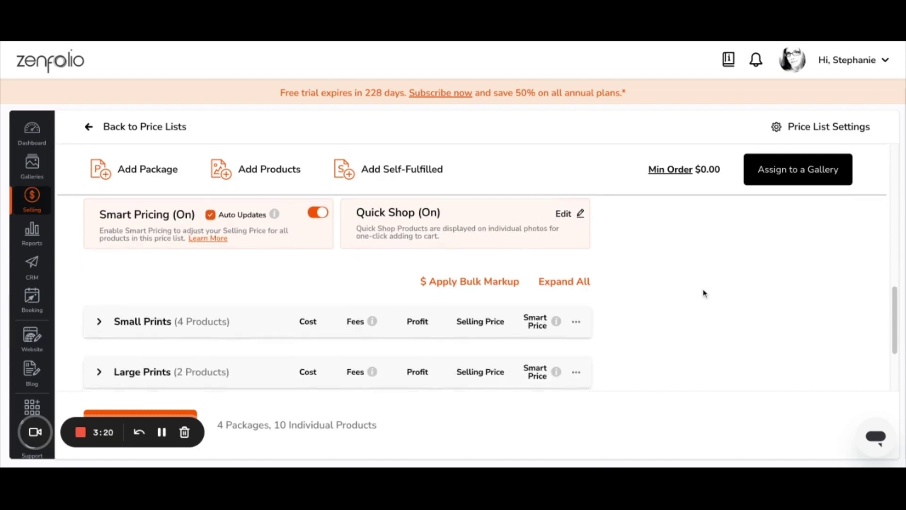
{"action": "left_click", "coordinate": [100, 229]}
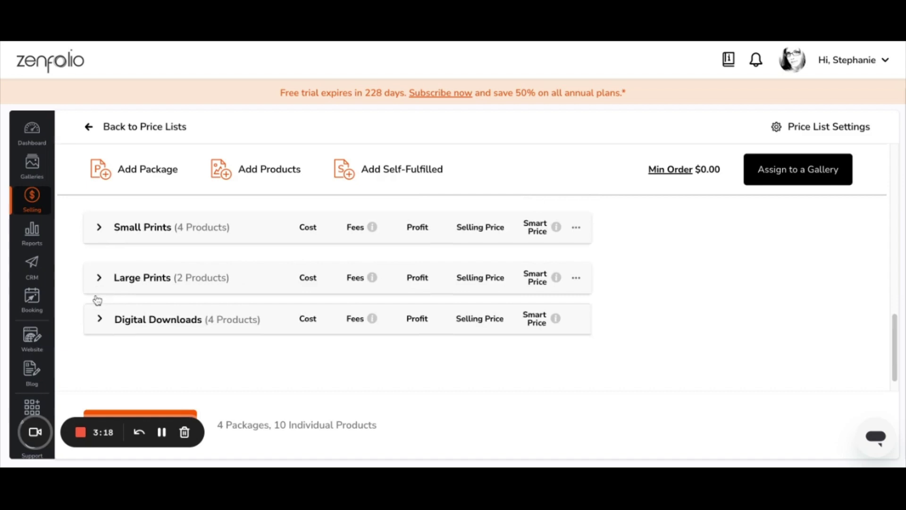
{"action": "scroll", "coordinate": [97, 300], "scroll_direction": "down", "scroll_amount": 1}
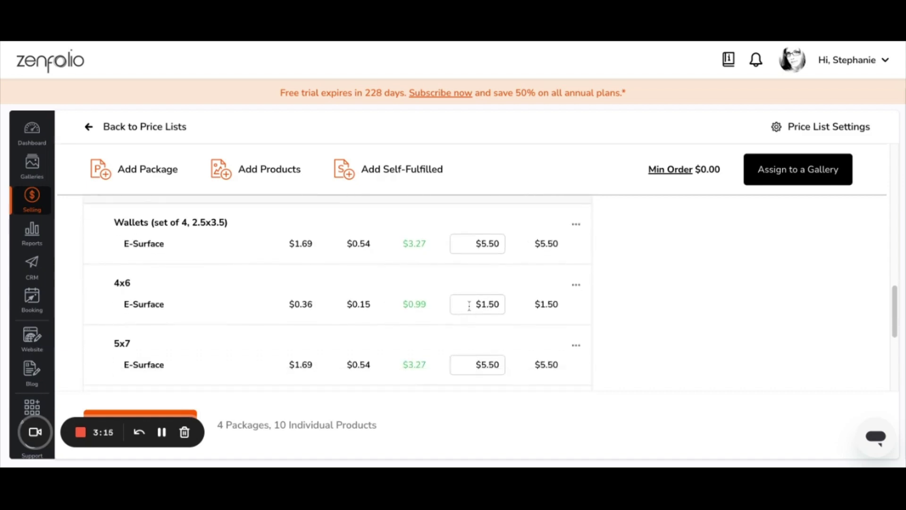
Step: Open the Wallets product for editing, review the Small Prints sizes, paper type and framing options, and save without changes
{"action": "left_click", "coordinate": [576, 225]}
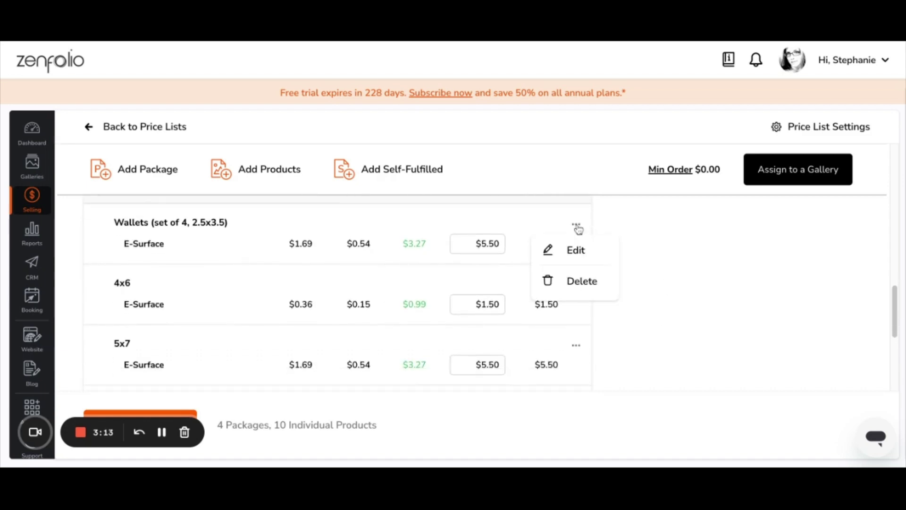
{"action": "left_click", "coordinate": [575, 258]}
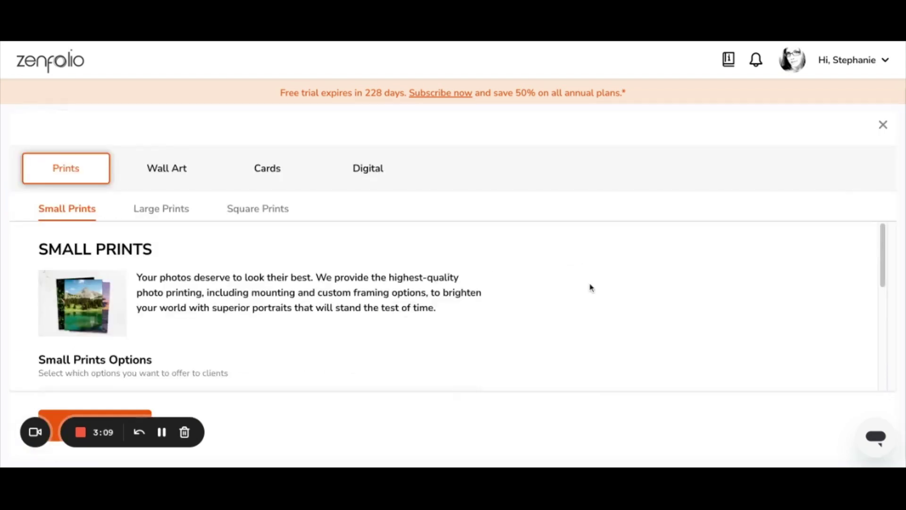
{"action": "scroll", "coordinate": [590, 290], "scroll_direction": "down", "scroll_amount": 5}
{"action": "scroll", "coordinate": [606, 307], "scroll_direction": "down", "scroll_amount": 1}
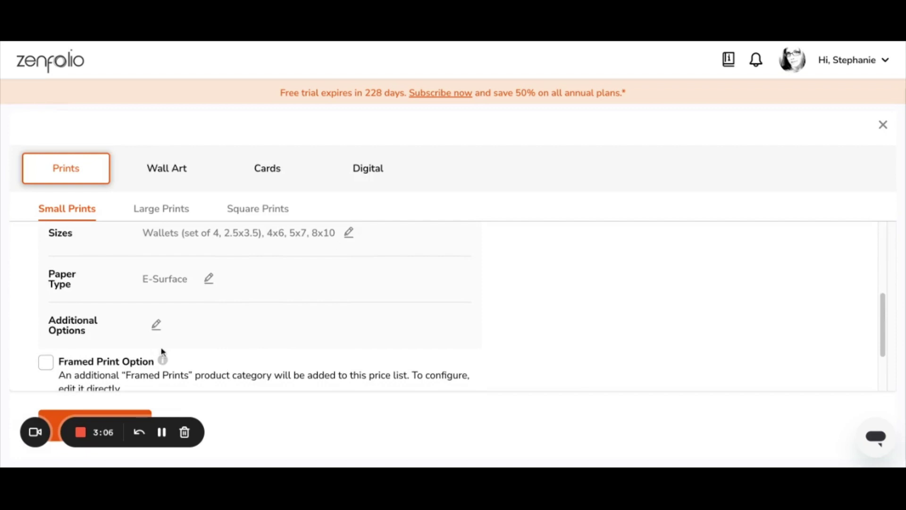
{"action": "scroll", "coordinate": [291, 320], "scroll_direction": "down", "scroll_amount": 1}
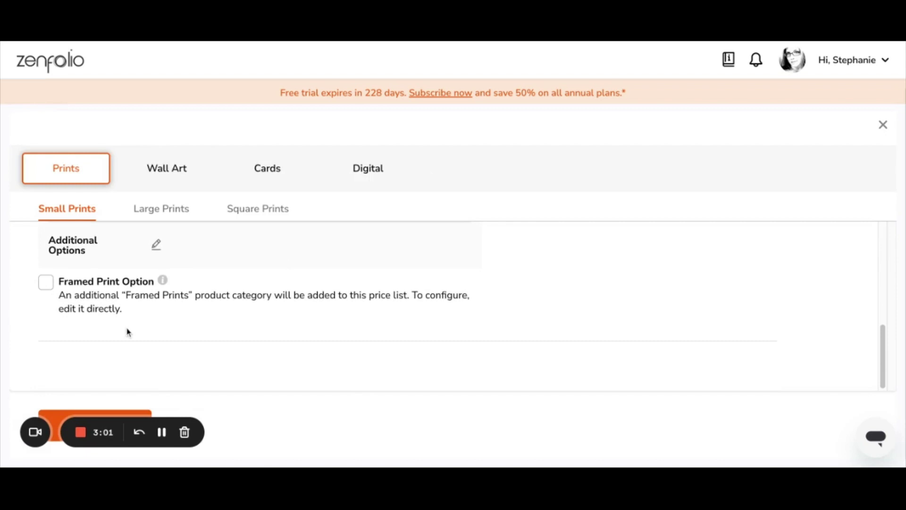
{"action": "scroll", "coordinate": [128, 332], "scroll_direction": "up", "scroll_amount": 5}
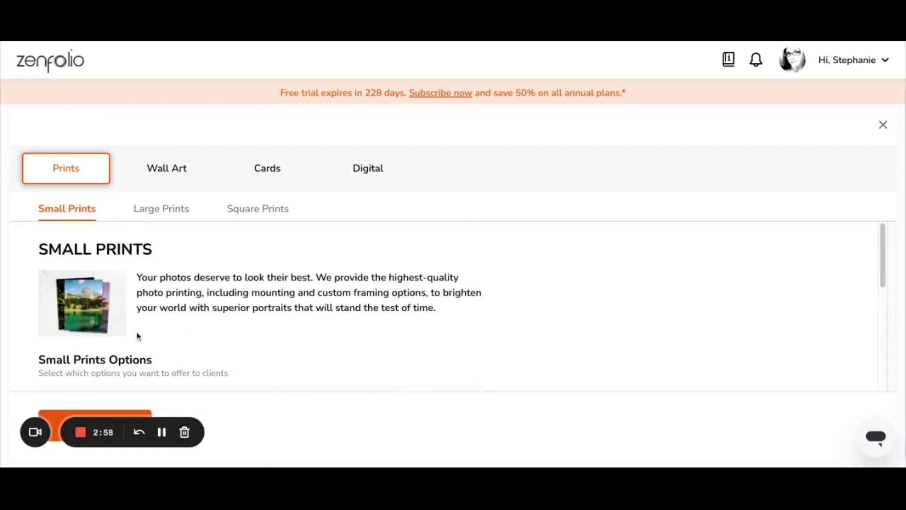
{"action": "scroll", "coordinate": [137, 336], "scroll_direction": "down", "scroll_amount": 5}
{"action": "left_click", "coordinate": [53, 417]}
{"action": "mouse_move", "coordinate": [332, 295]}
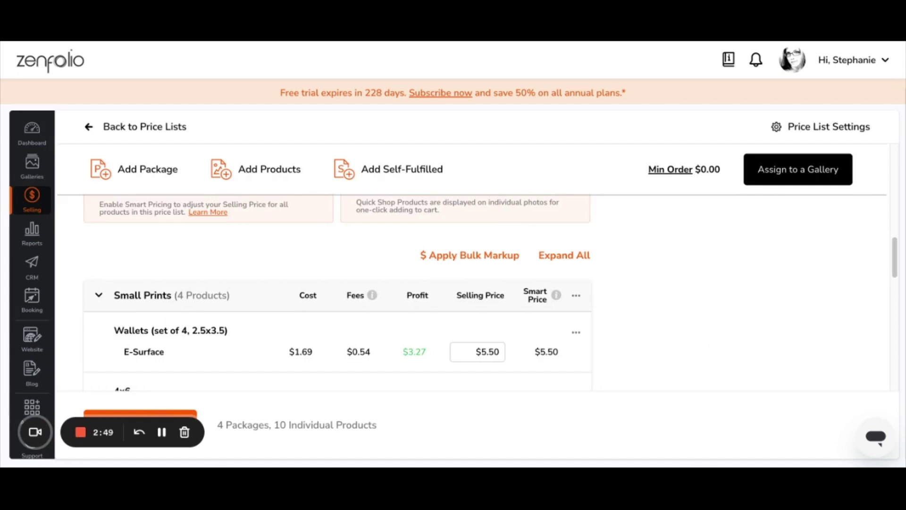
Step: Save the price list settings with manual order approval for print lab, digital and self-fulfilled orders
{"action": "scroll", "coordinate": [477, 268], "scroll_direction": "up", "scroll_amount": 5}
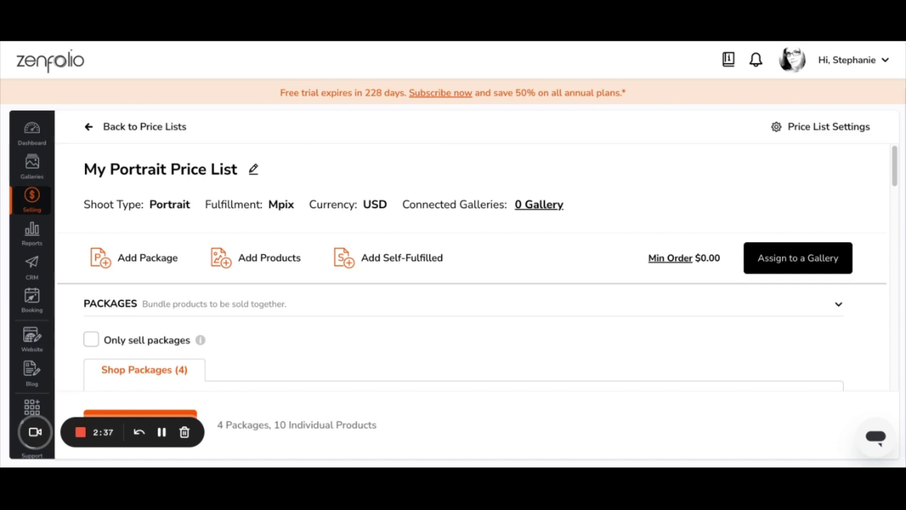
{"action": "left_click", "coordinate": [808, 129]}
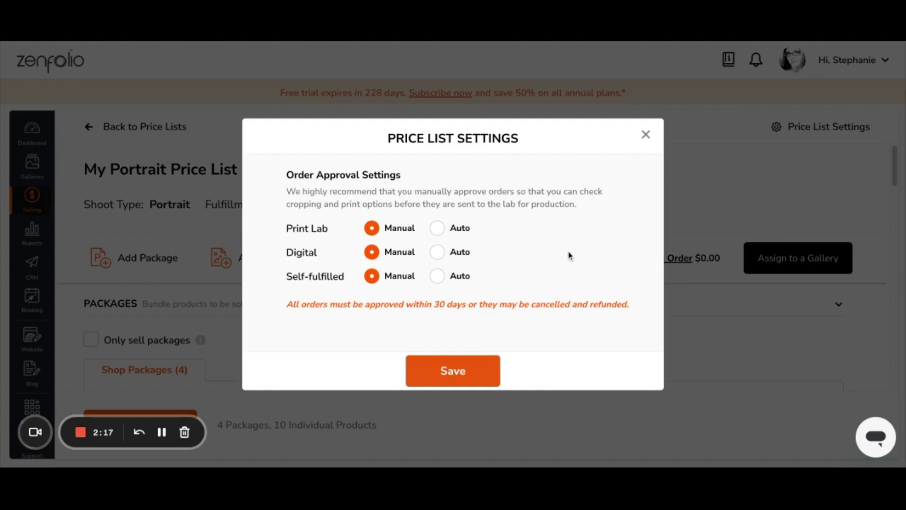
{"action": "left_click", "coordinate": [470, 375]}
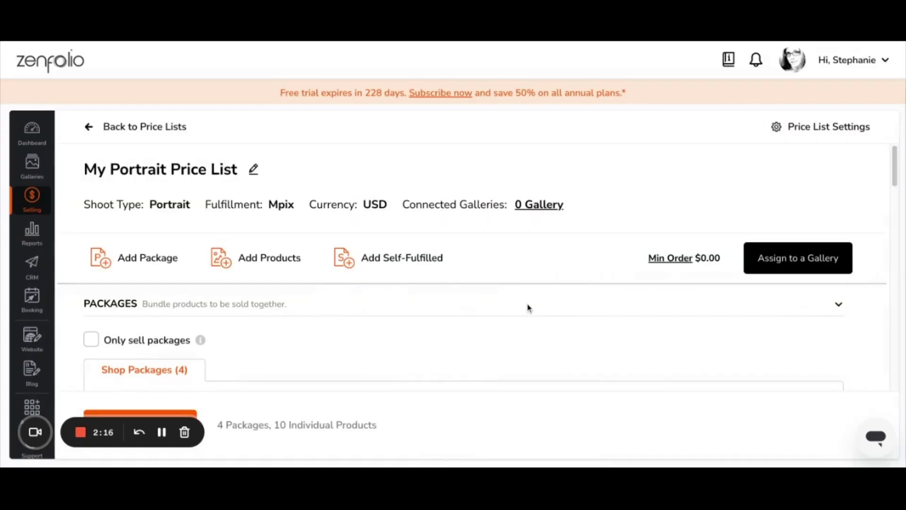
Step: Assign the price list to the Traditional Art gallery in the Art folder, showing all folders and galleries
{"action": "left_click", "coordinate": [794, 262]}
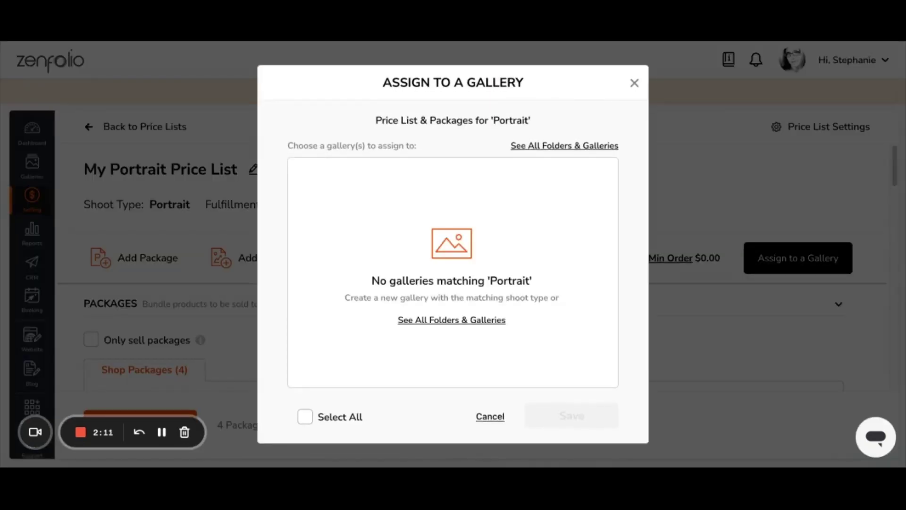
{"action": "left_click", "coordinate": [548, 146]}
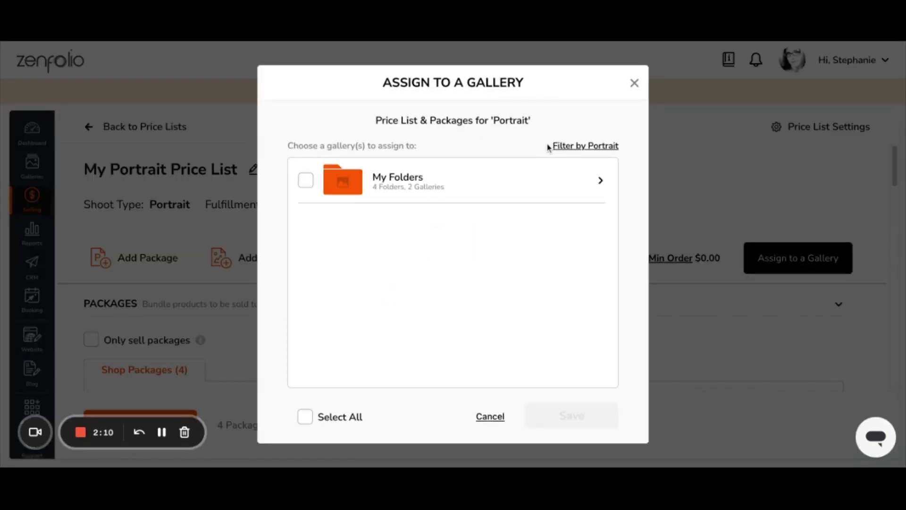
{"action": "left_click", "coordinate": [474, 188]}
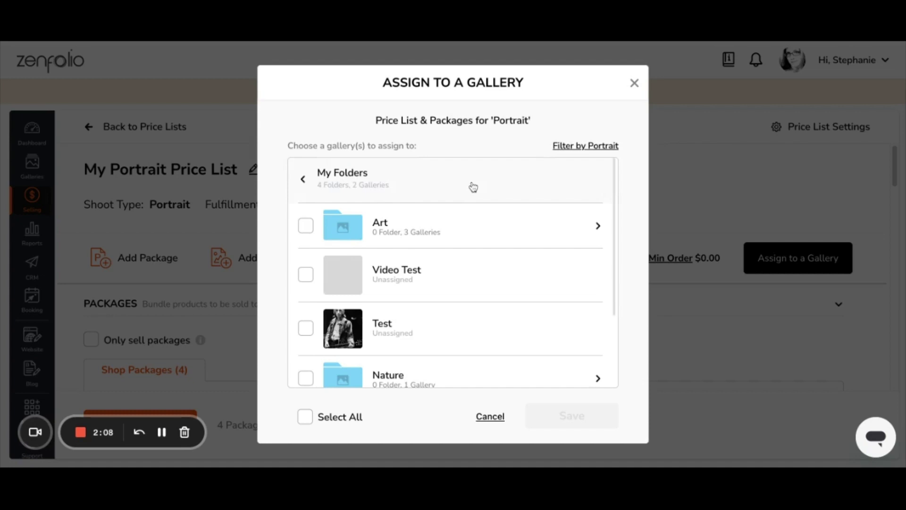
{"action": "left_click", "coordinate": [422, 238]}
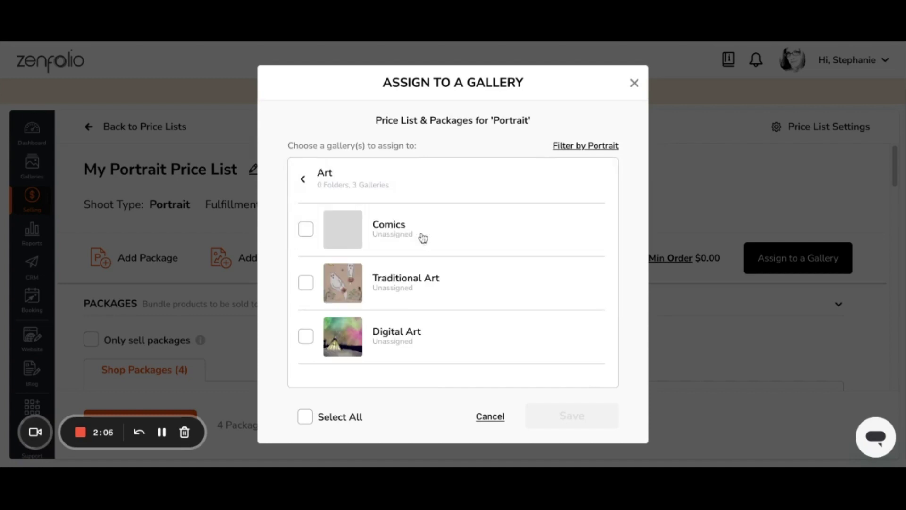
{"action": "left_click", "coordinate": [306, 282]}
{"action": "left_click", "coordinate": [566, 416]}
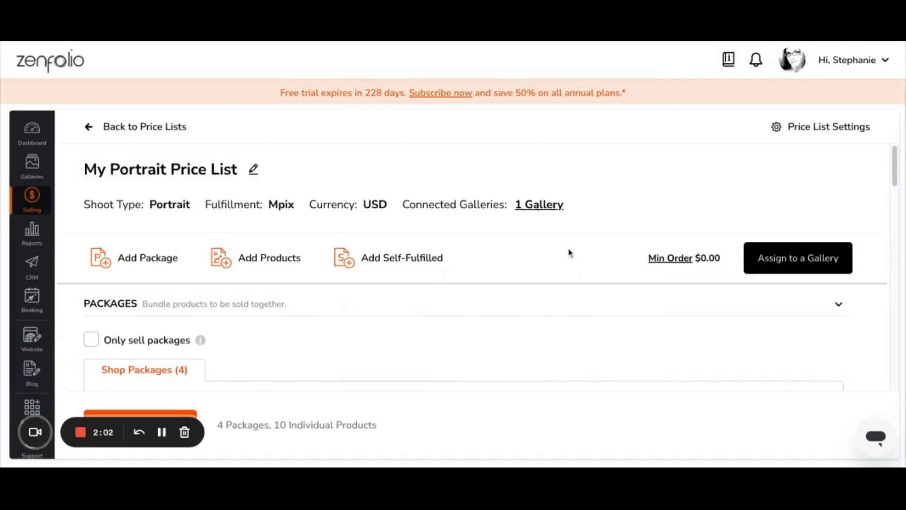
Step: Look over the individual products, save the finished price list and return to the price lists overview
{"action": "scroll", "coordinate": [98, 394], "scroll_direction": "down", "scroll_amount": 5}
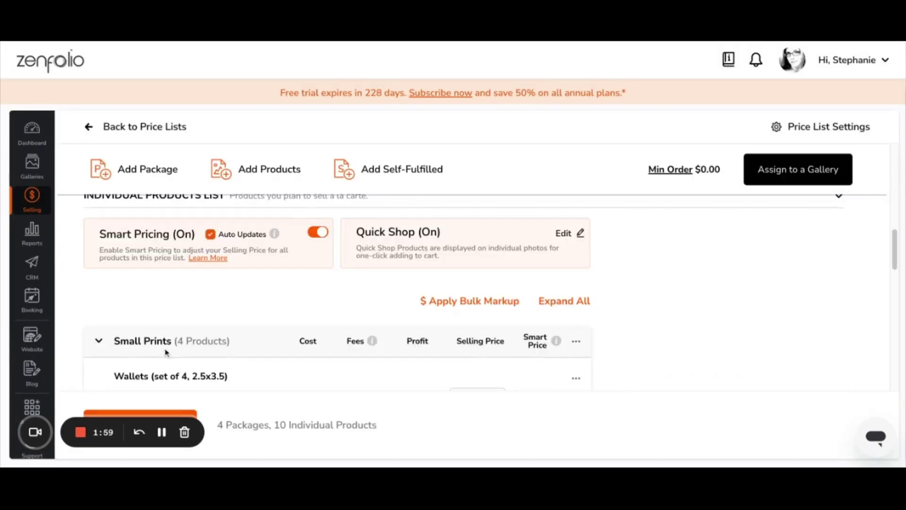
{"action": "scroll", "coordinate": [166, 354], "scroll_direction": "down", "scroll_amount": 10}
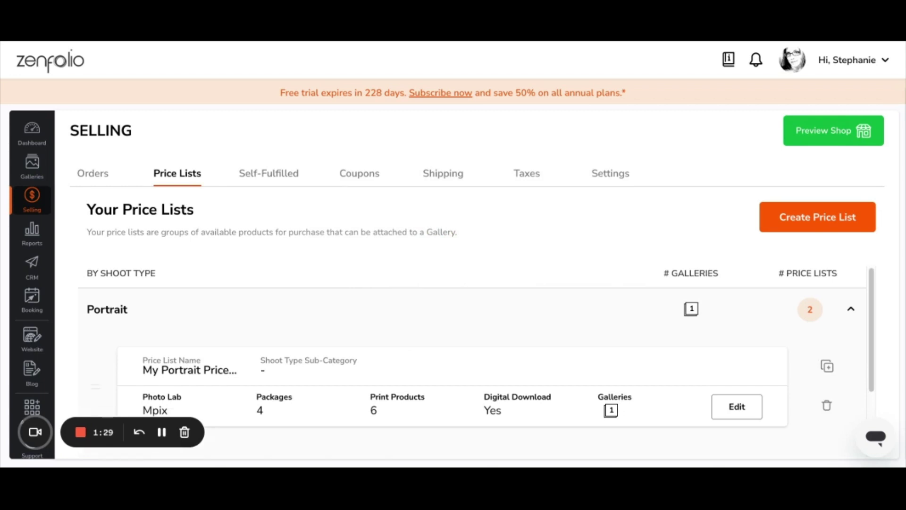
{"action": "left_click", "coordinate": [96, 440]}
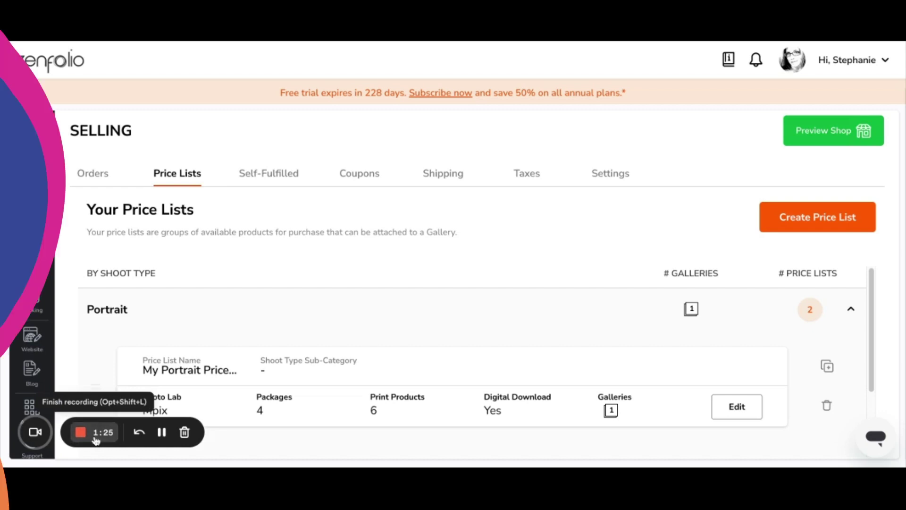